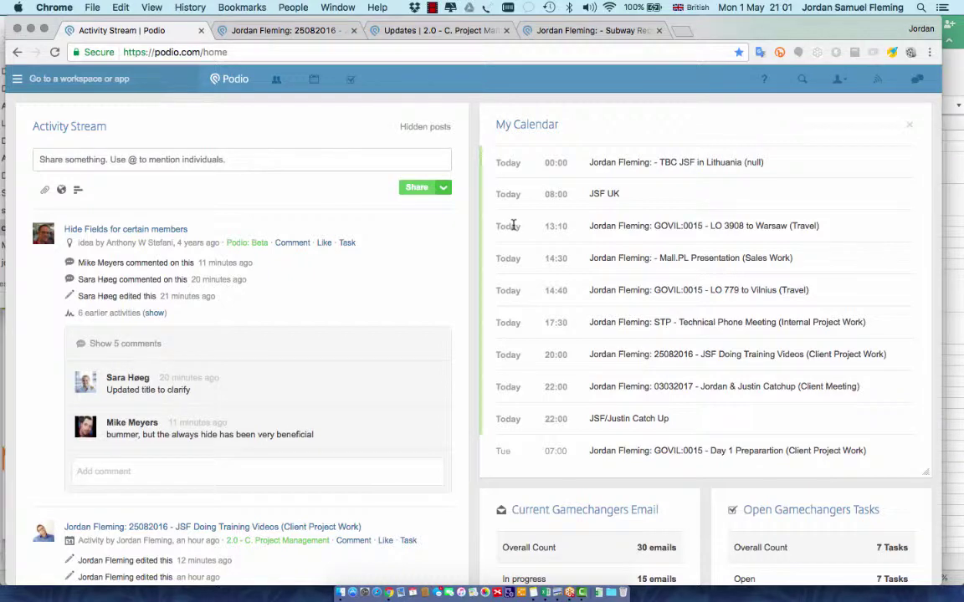
Review the home dashboard's activity stream and its calendar, email, open tasks and My Tasks tiles
scroll(523, 251, "down", 7)
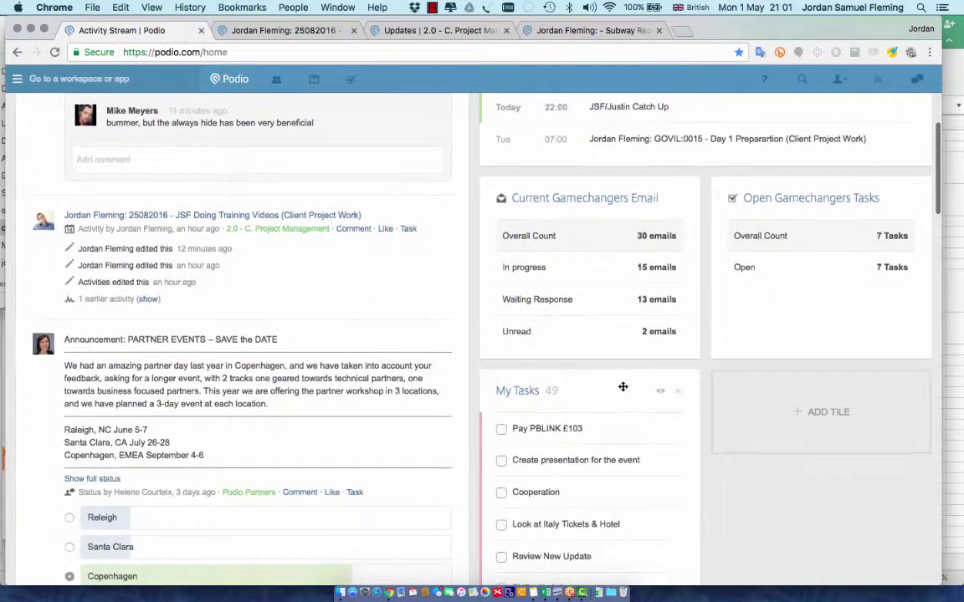
scroll(603, 351, "up", 2)
scroll(622, 390, "up", 5)
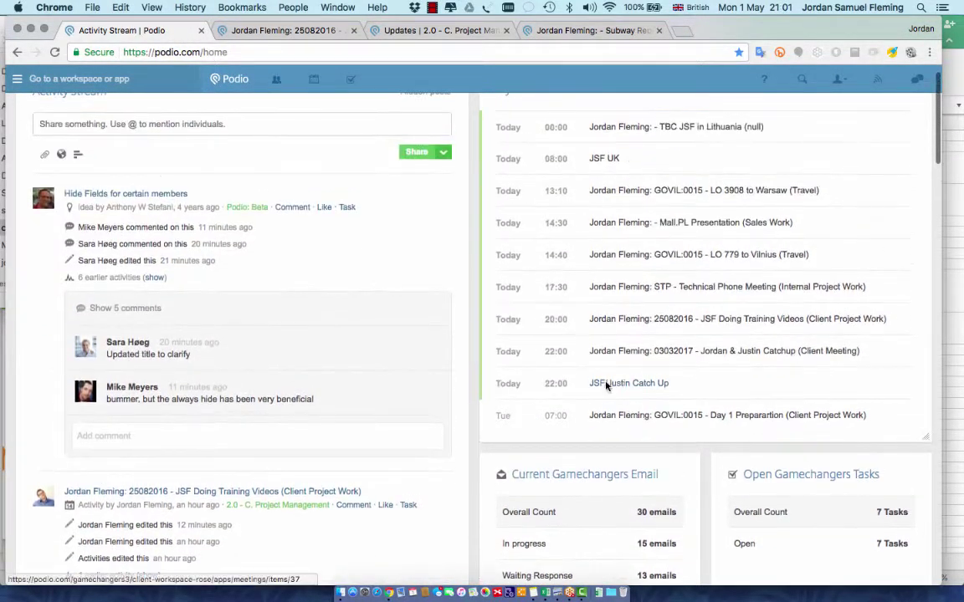
scroll(295, 297, "up", 1)
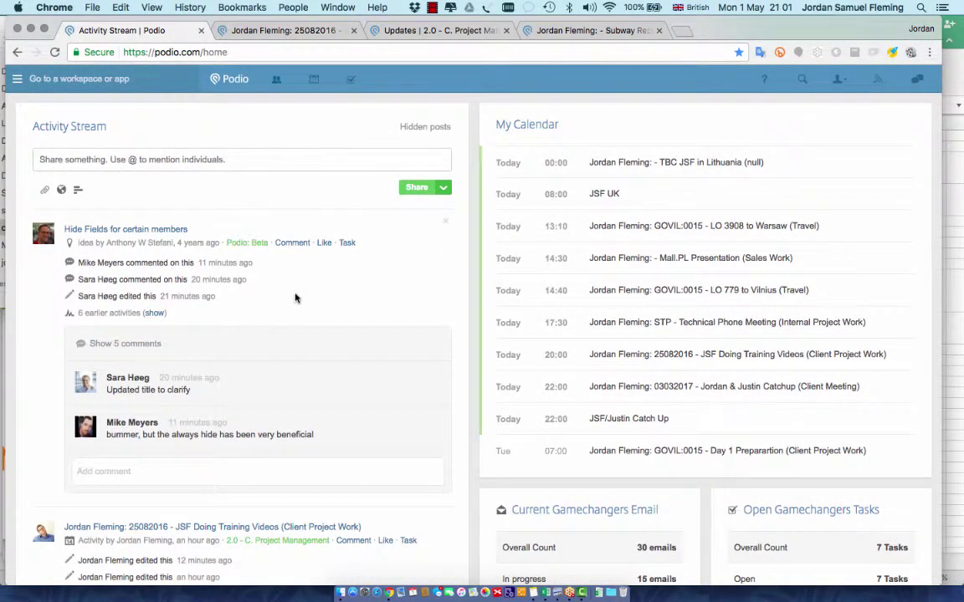
scroll(294, 301, "down", 15)
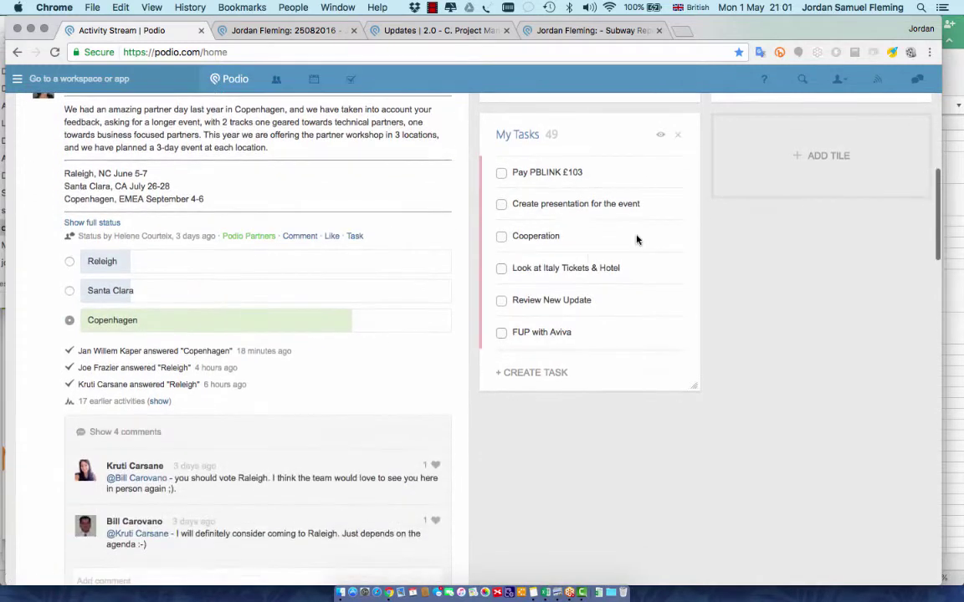
scroll(513, 328, "up", 15)
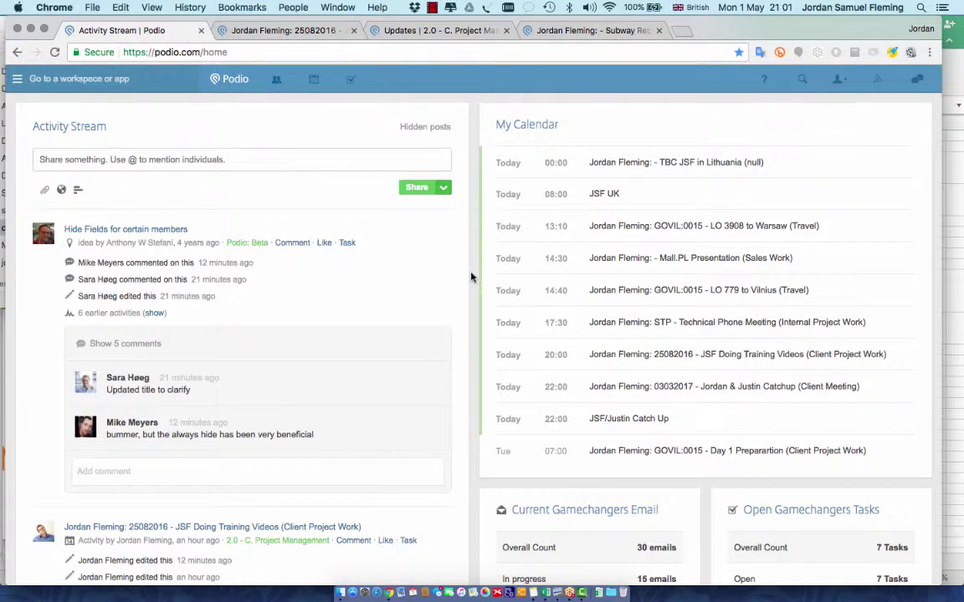
scroll(471, 276, "down", 1)
scroll(591, 486, "down", 2)
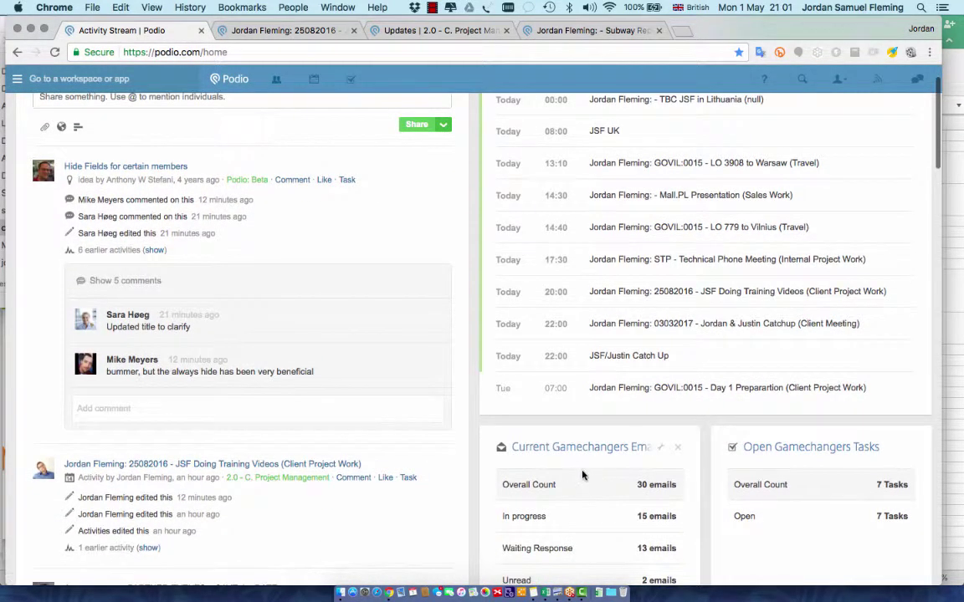
scroll(661, 501, "down", 1)
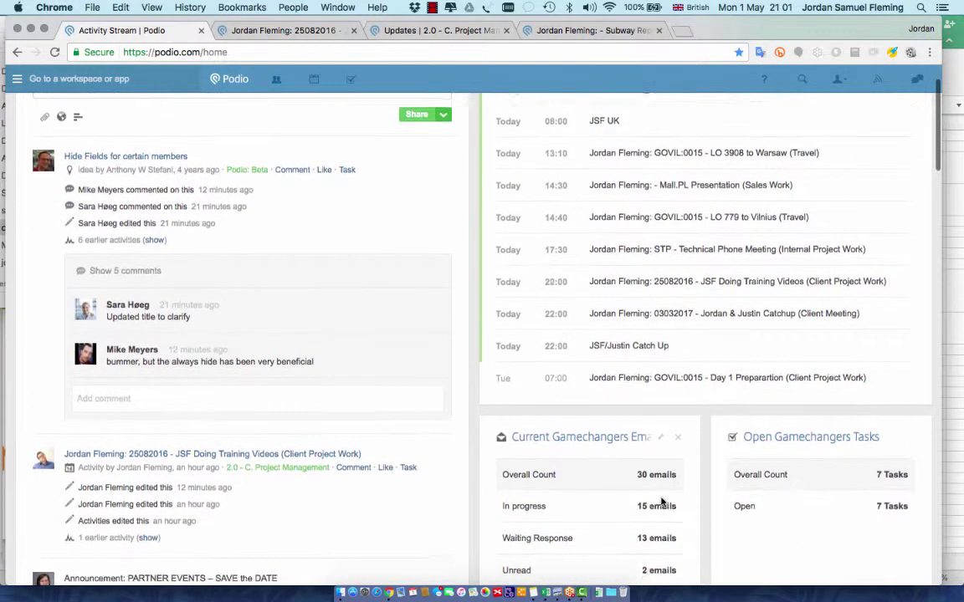
scroll(661, 500, "up", 1)
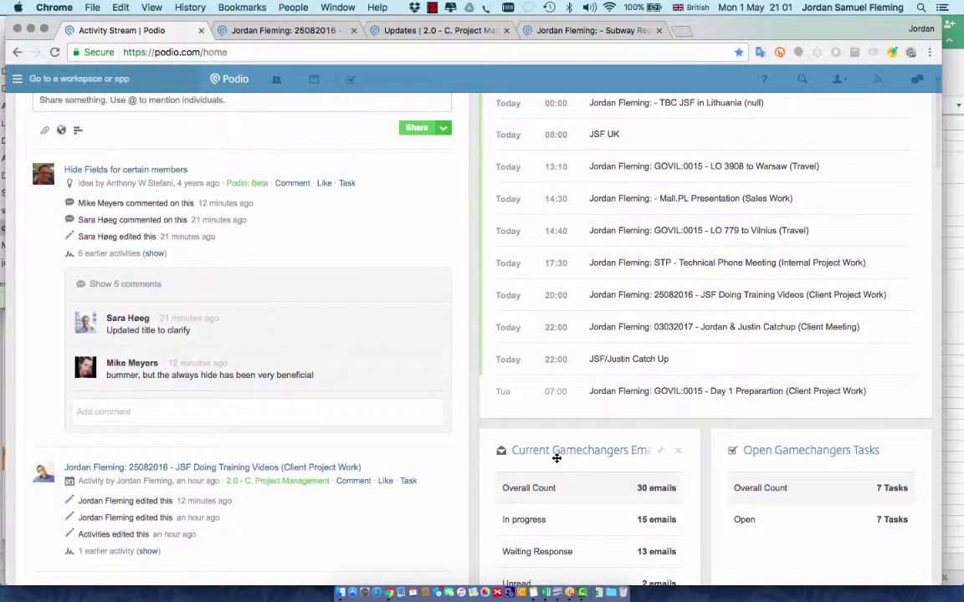
scroll(329, 356, "up", 3)
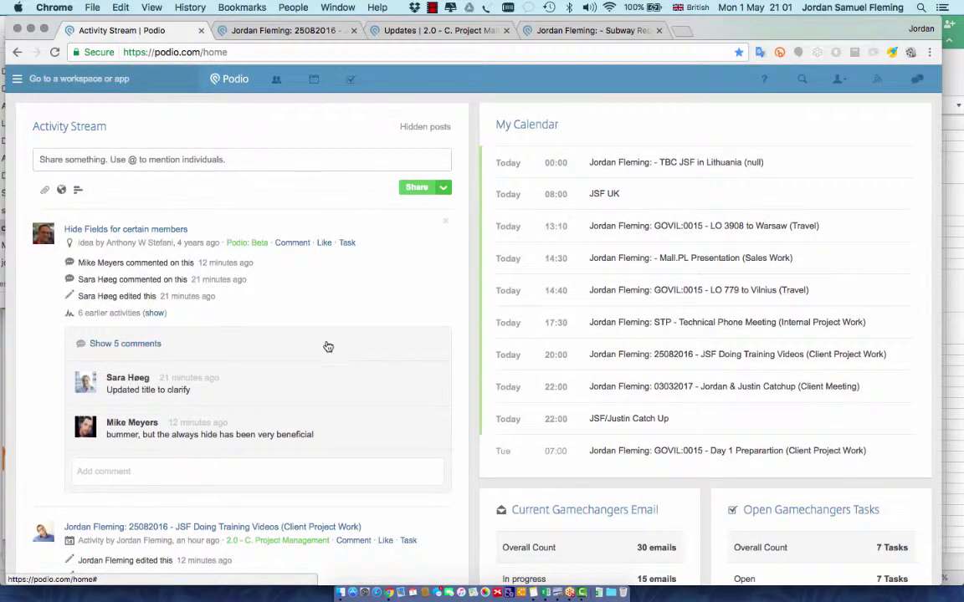
View the chat contact list and the notifications list, closing each one after viewing
left_click(923, 84)
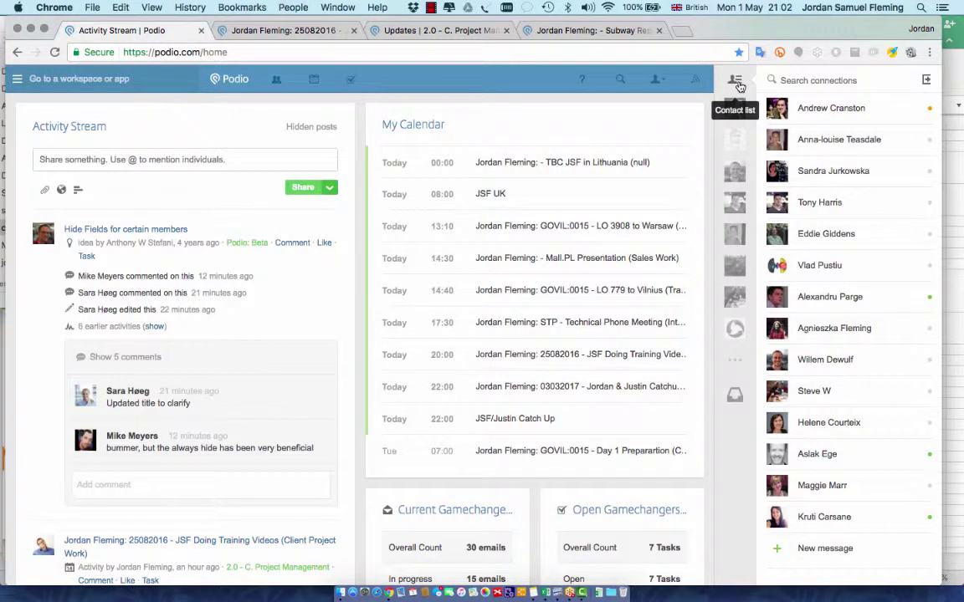
left_click(927, 81)
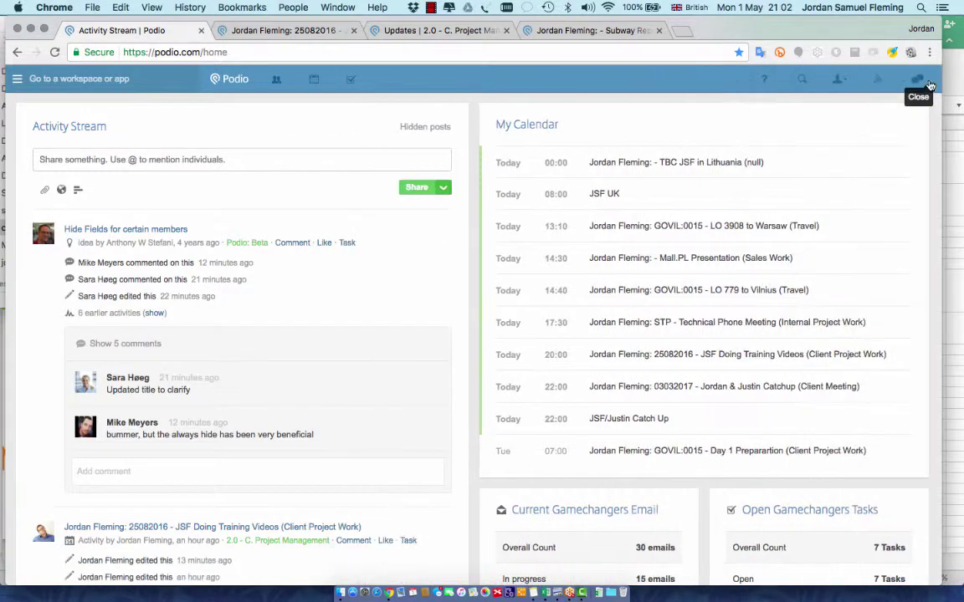
left_click(878, 83)
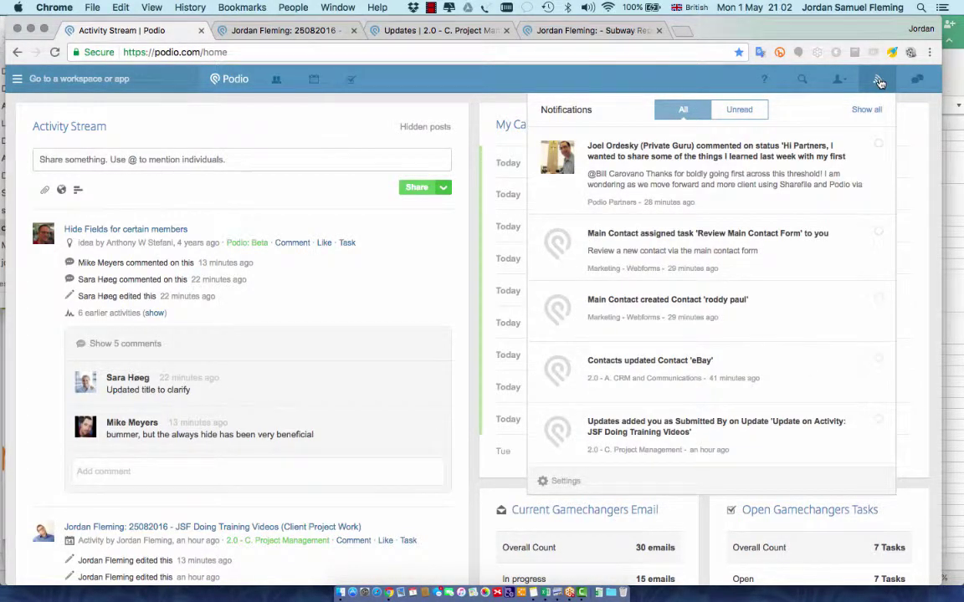
left_click(879, 84)
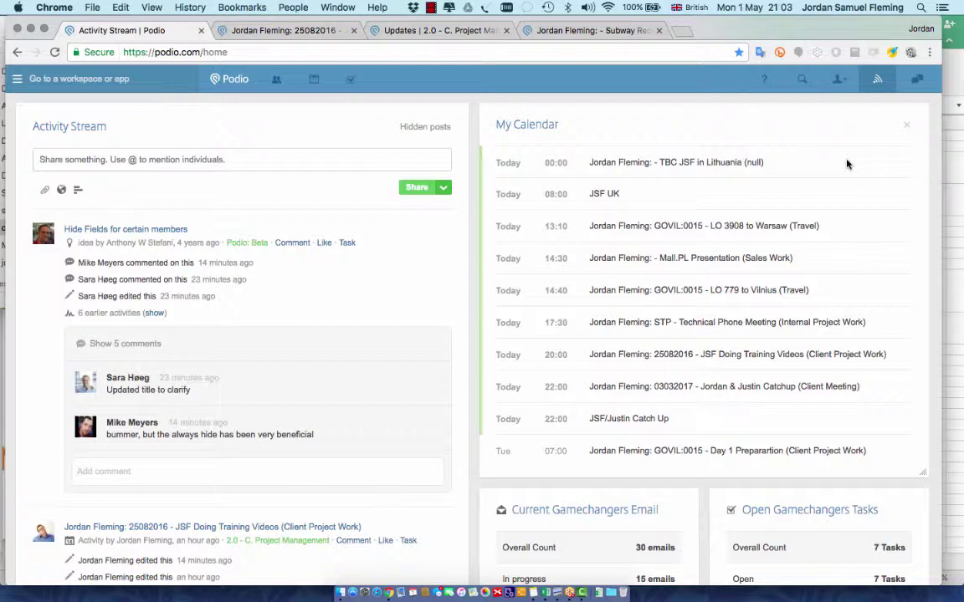
Open the account settings and review the Services page and the Email & Notifications page
left_click(845, 82)
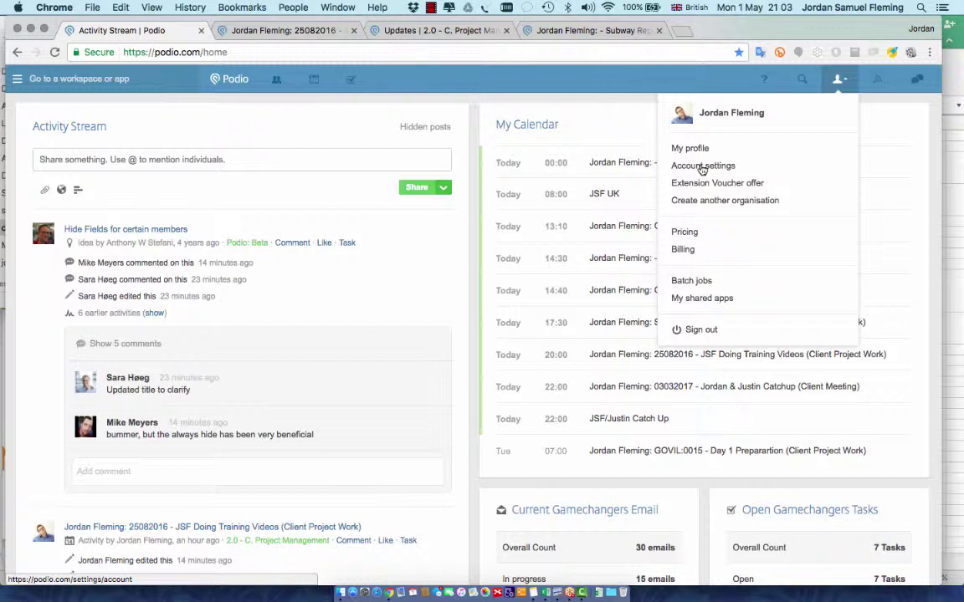
left_click(701, 167)
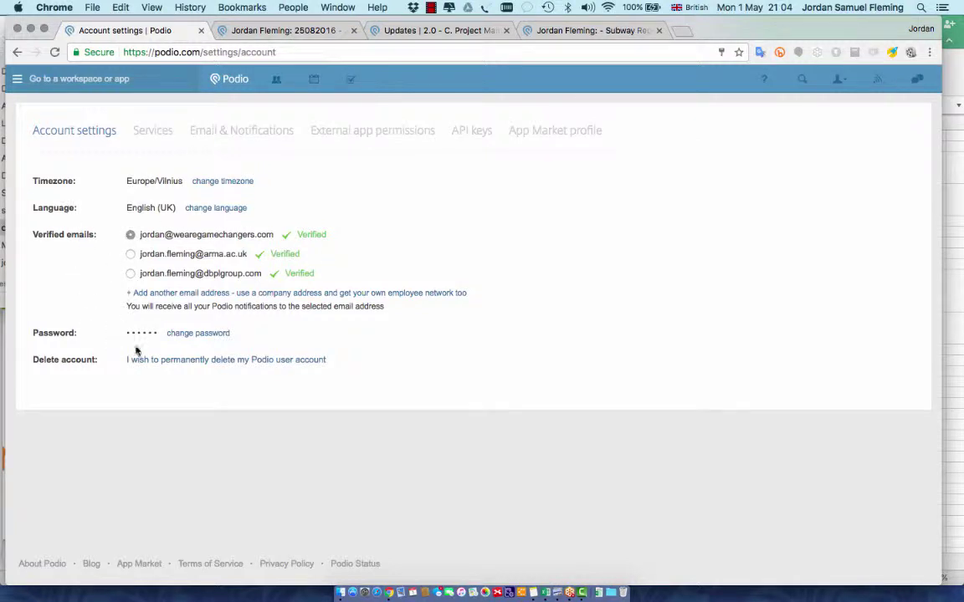
left_click(157, 132)
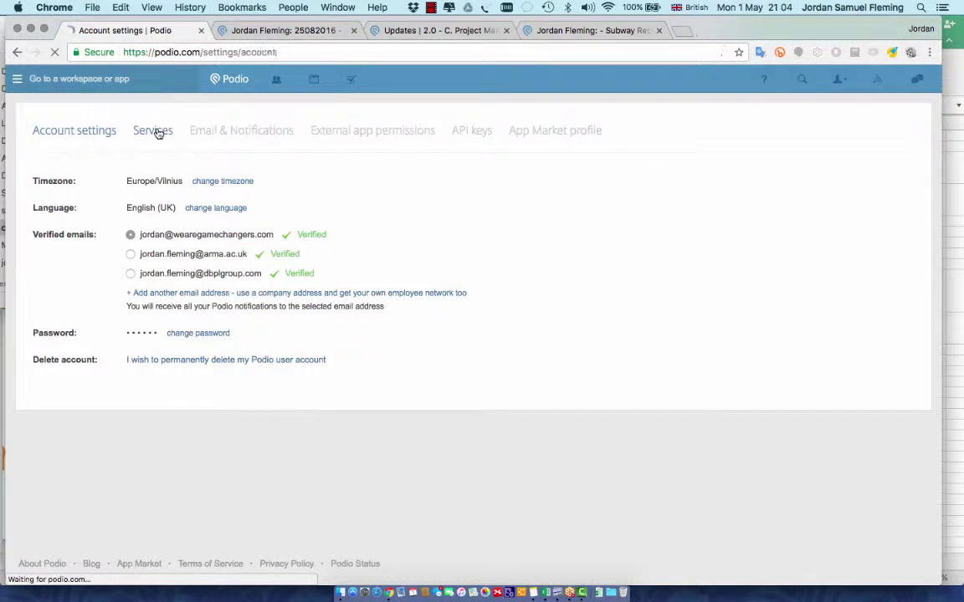
scroll(161, 250, "down", 1)
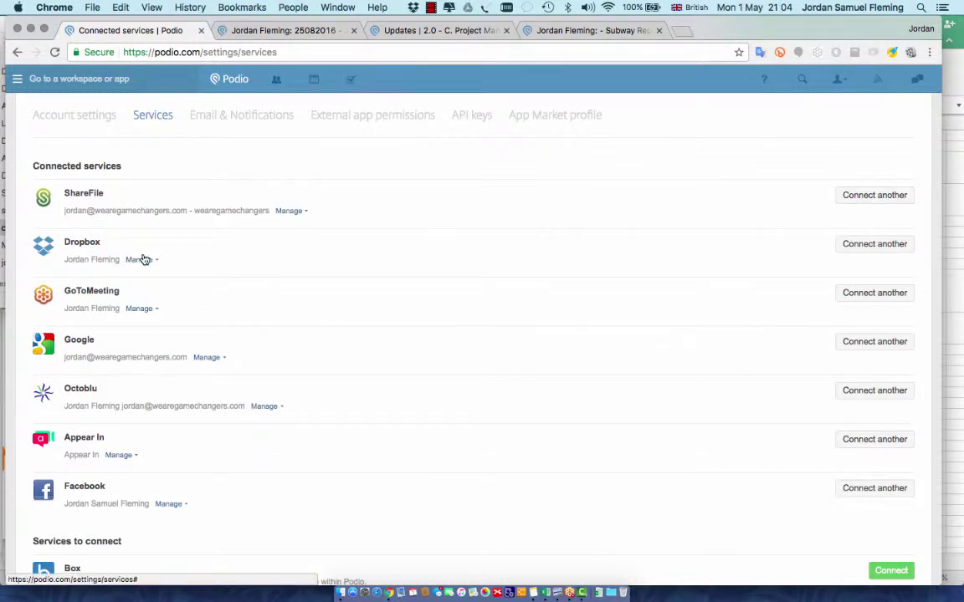
scroll(131, 389, "down", 5)
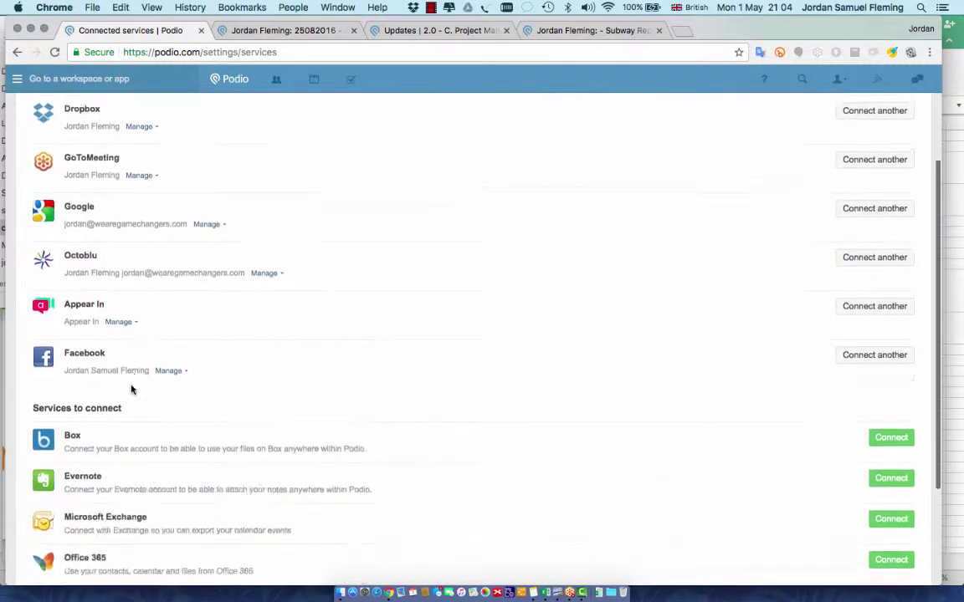
scroll(116, 460, "up", 5)
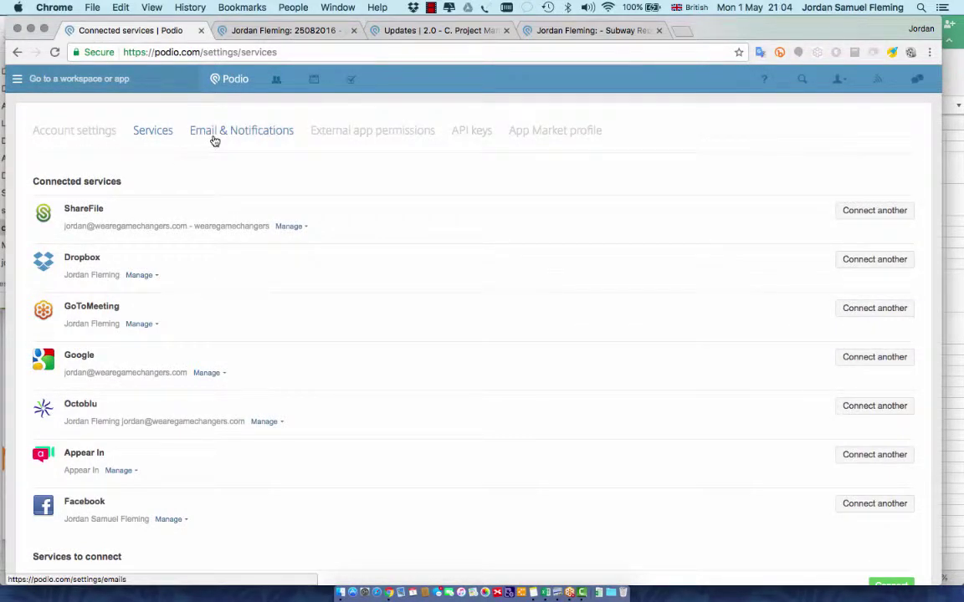
left_click(214, 138)
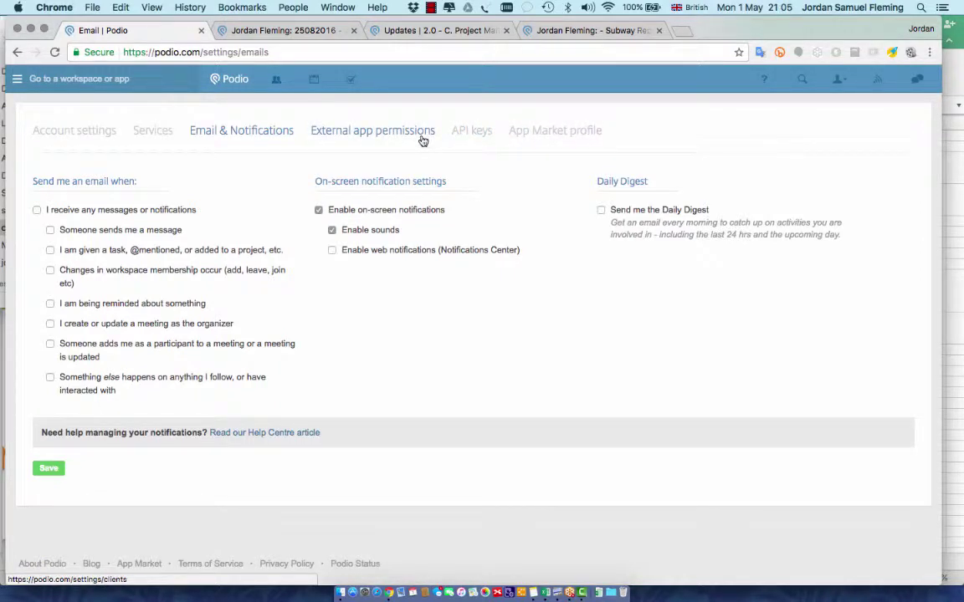
Search the whole account for a contact's first name, and check the Help & Support options
left_click(802, 79)
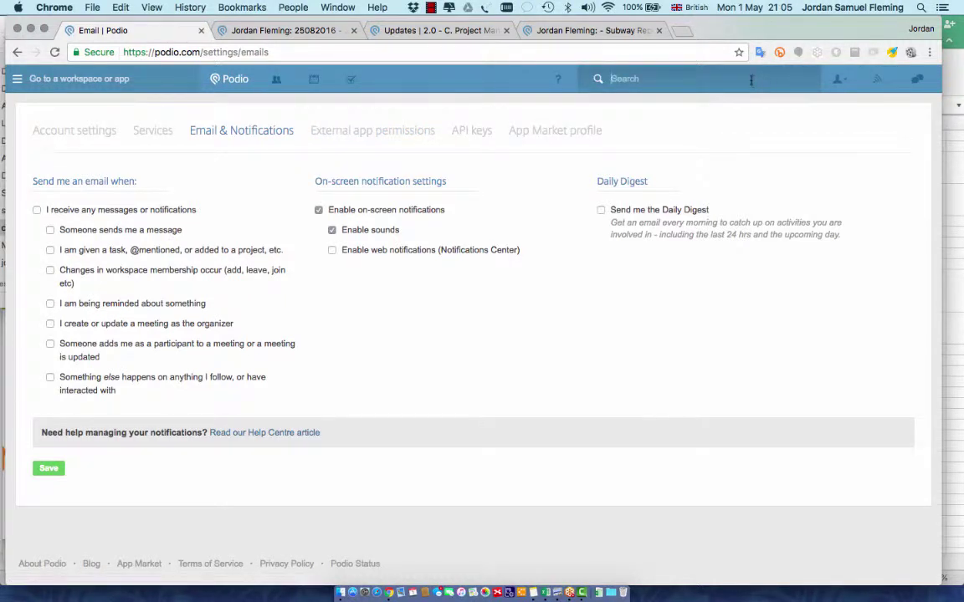
type("Jordan")
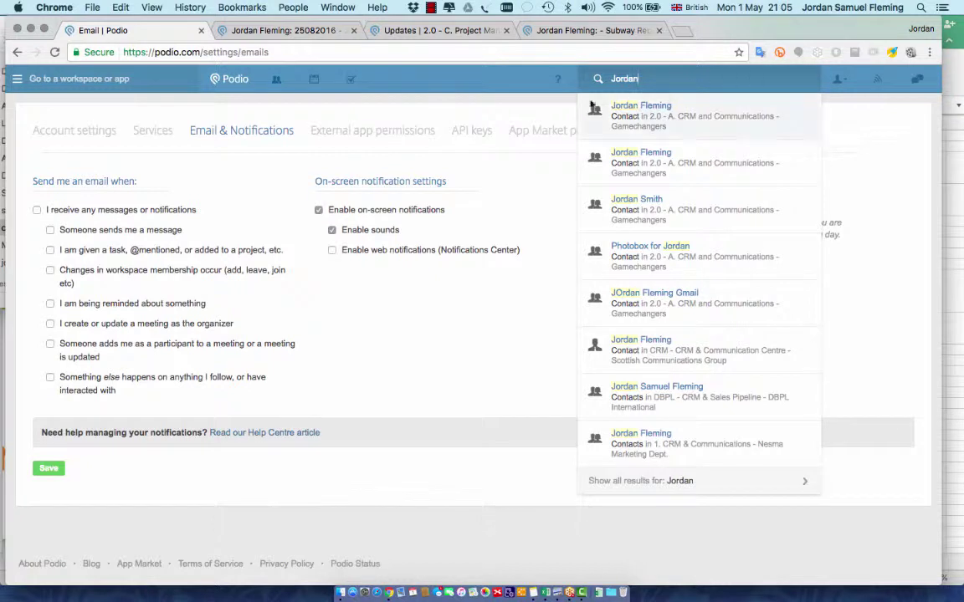
left_click(506, 97)
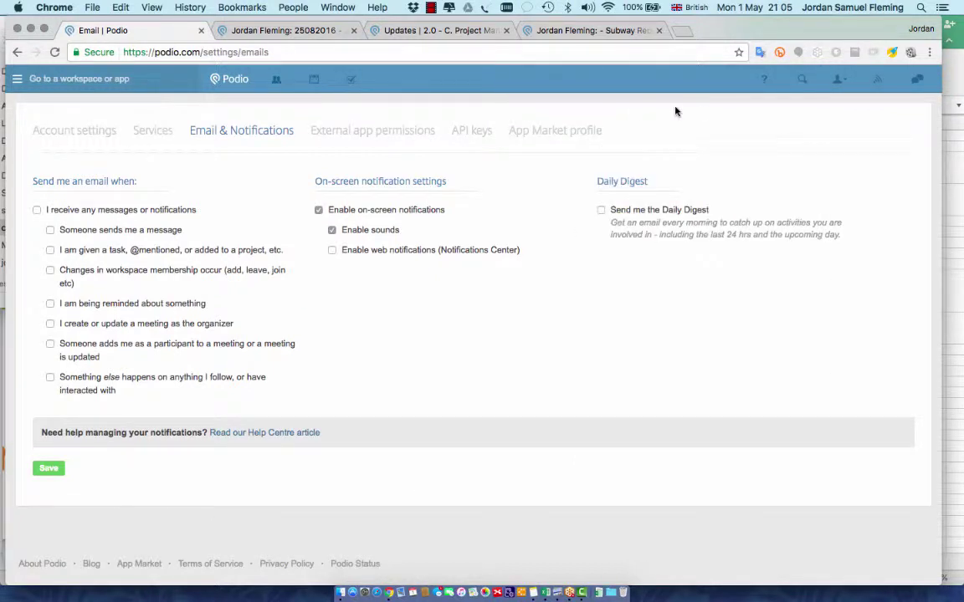
left_click(766, 84)
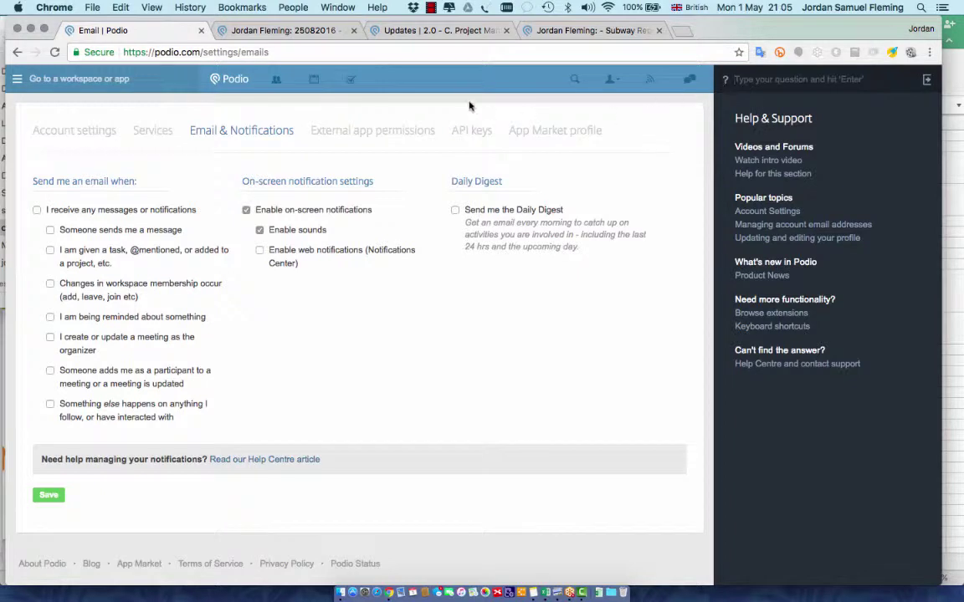
left_click(928, 79)
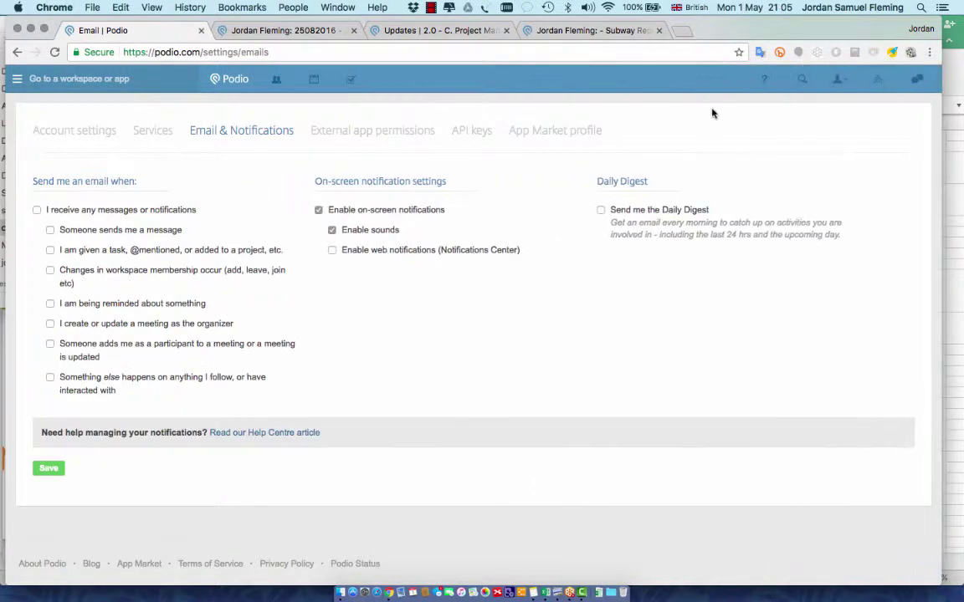
Open the personal task list and examine the overdue, today and later tasks
left_click(351, 84)
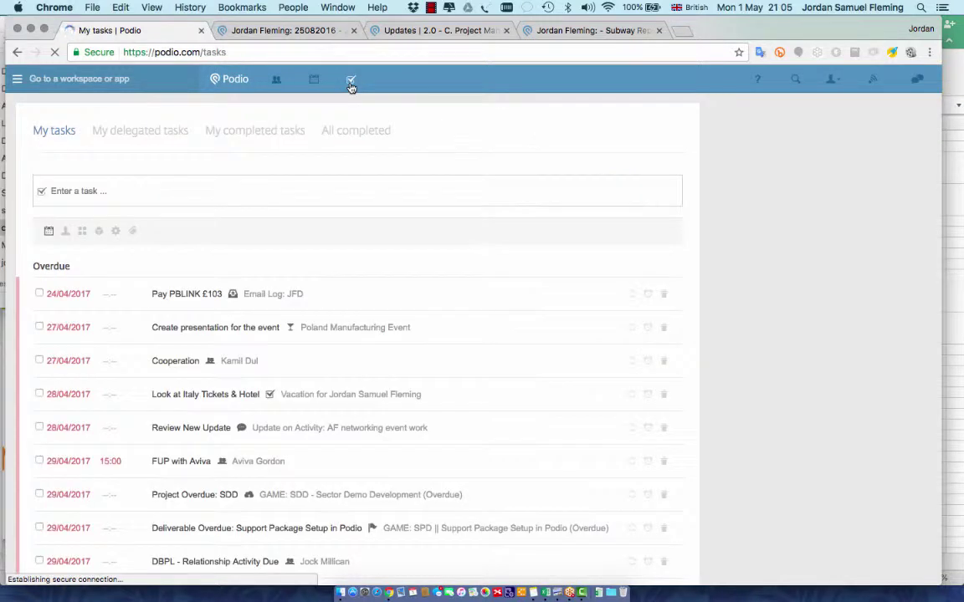
scroll(343, 290, "down", 5)
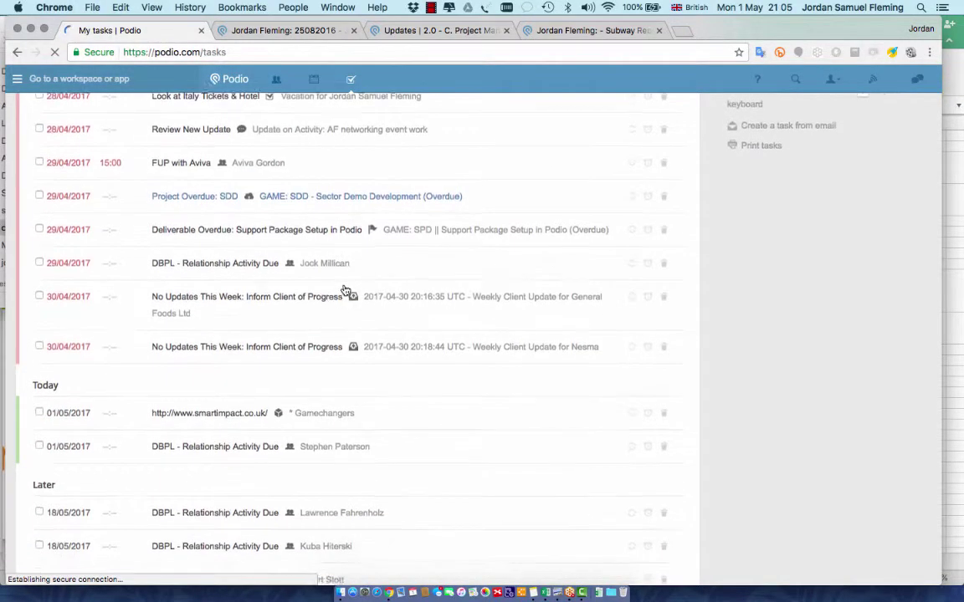
scroll(345, 291, "up", 4)
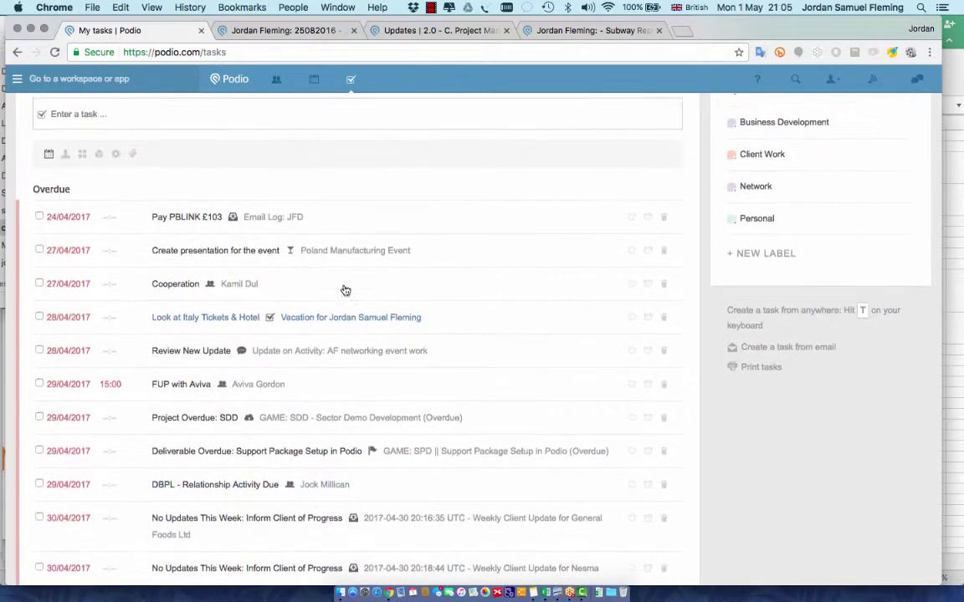
scroll(345, 281, "up", 2)
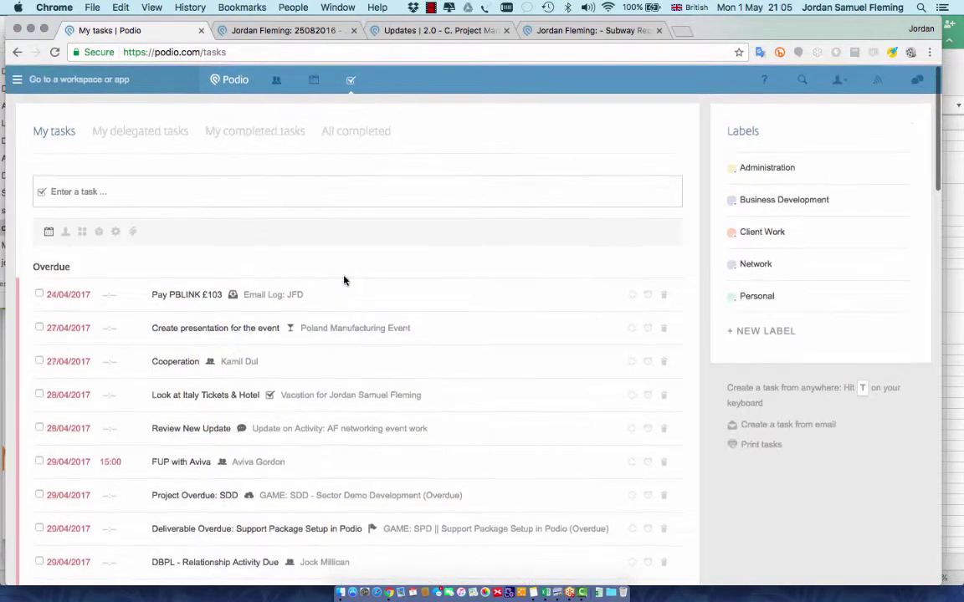
scroll(332, 261, "down", 8)
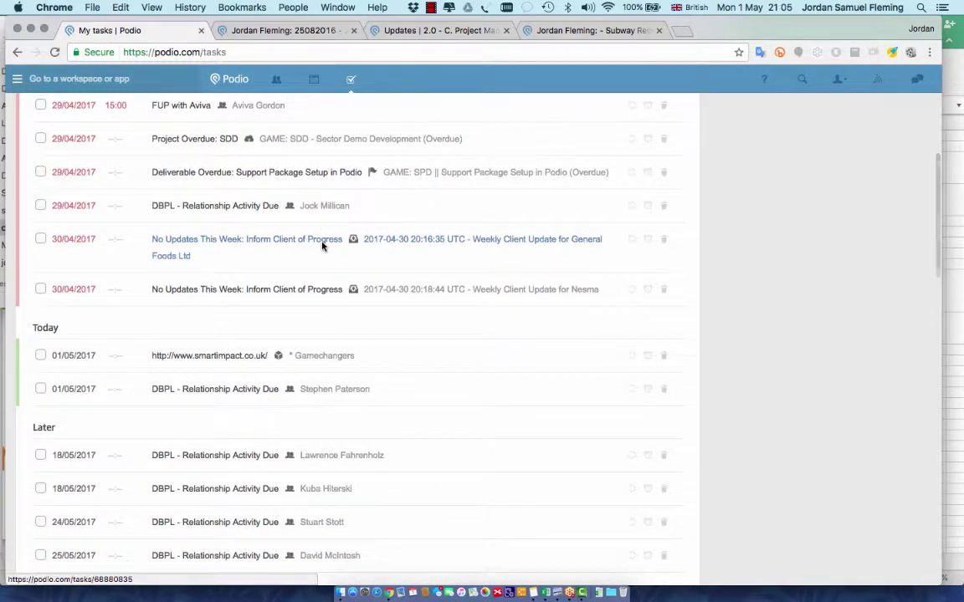
scroll(322, 246, "up", 1)
scroll(322, 246, "down", 3)
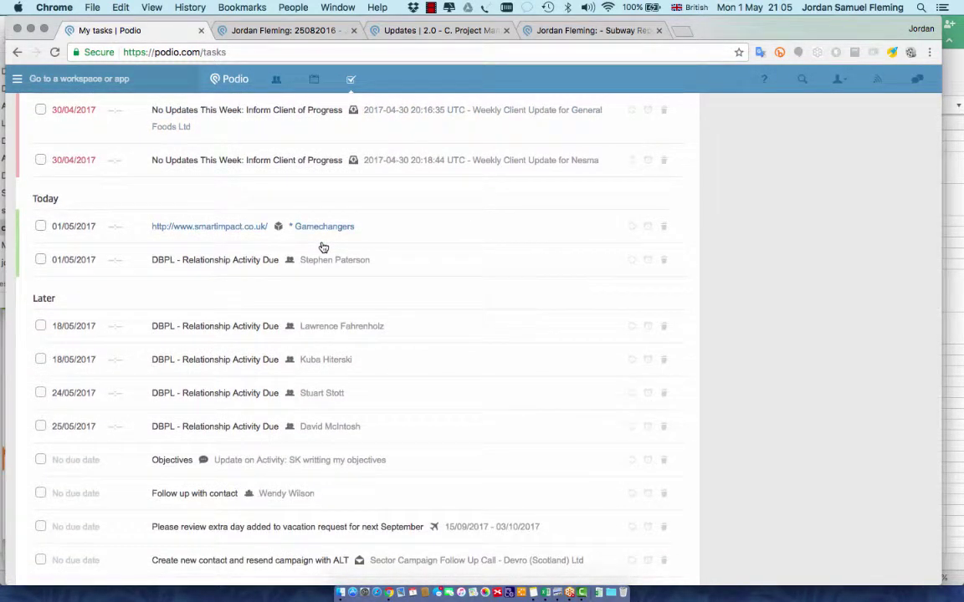
scroll(323, 247, "up", 10)
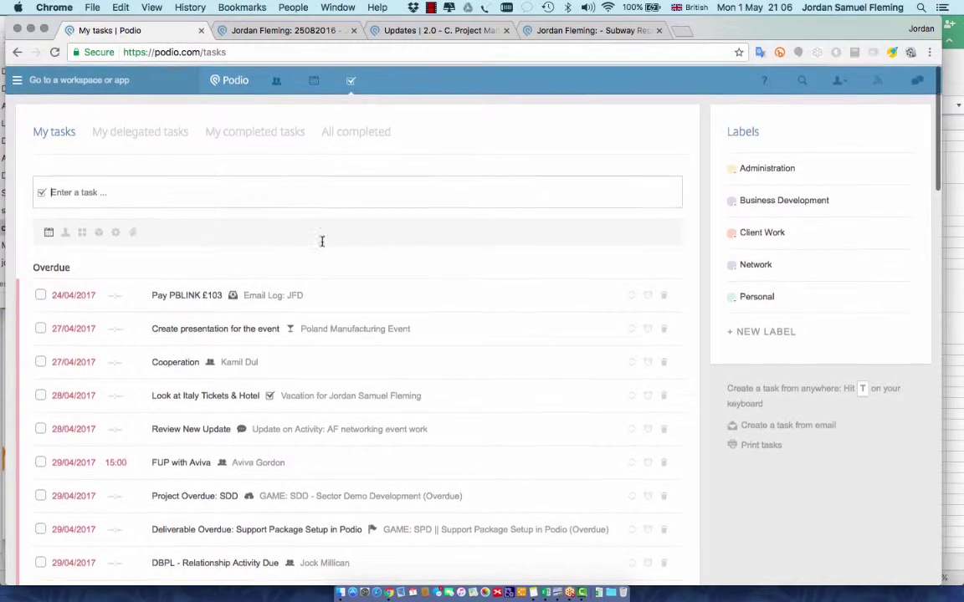
Open the calendar and look over the May 1 - 7 2017 week's afternoon and evening entries
left_click(317, 87)
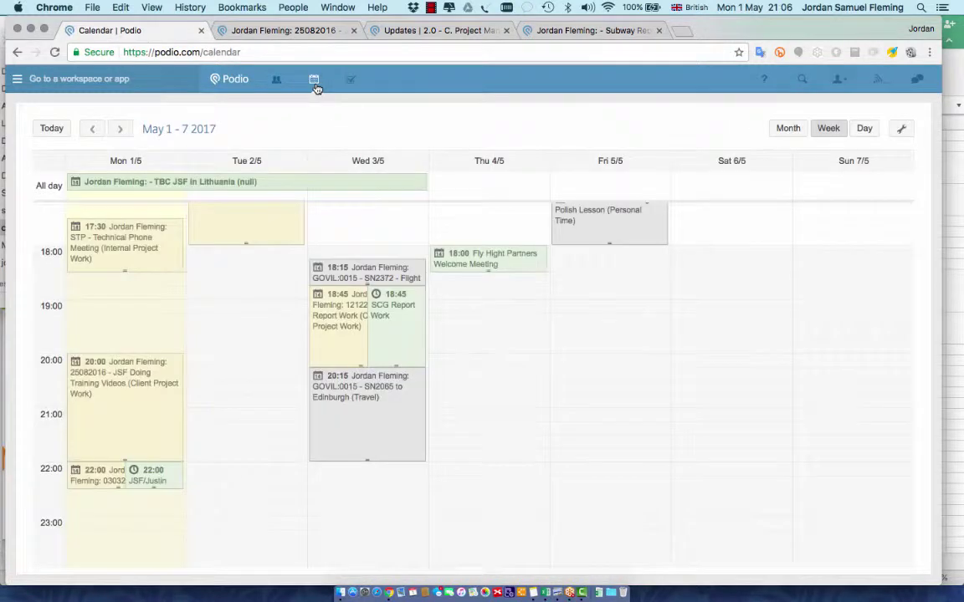
scroll(299, 268, "up", 1)
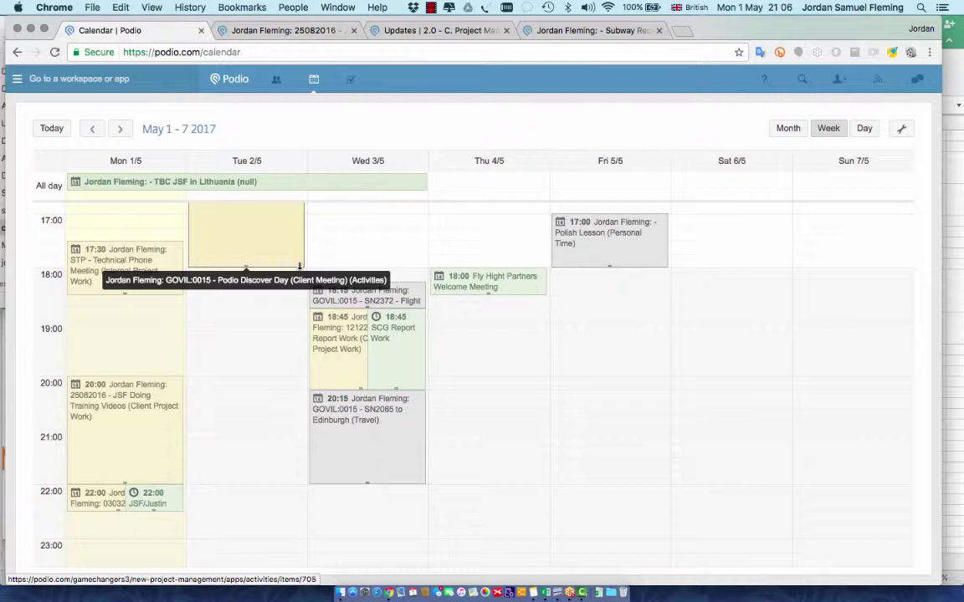
scroll(299, 266, "up", 3)
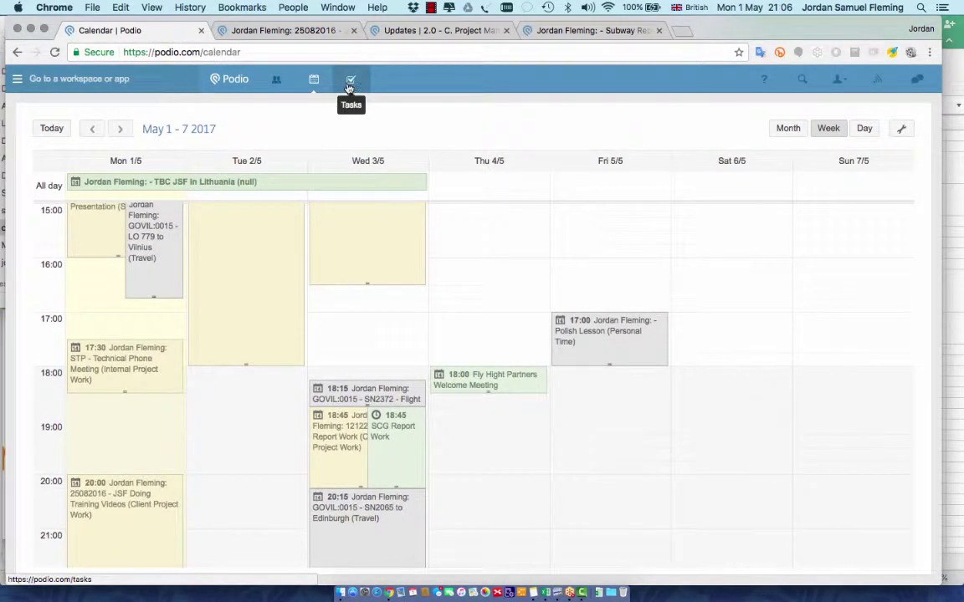
View the Connections list, and return to the home dashboard through the Podio Super Menu
left_click(276, 83)
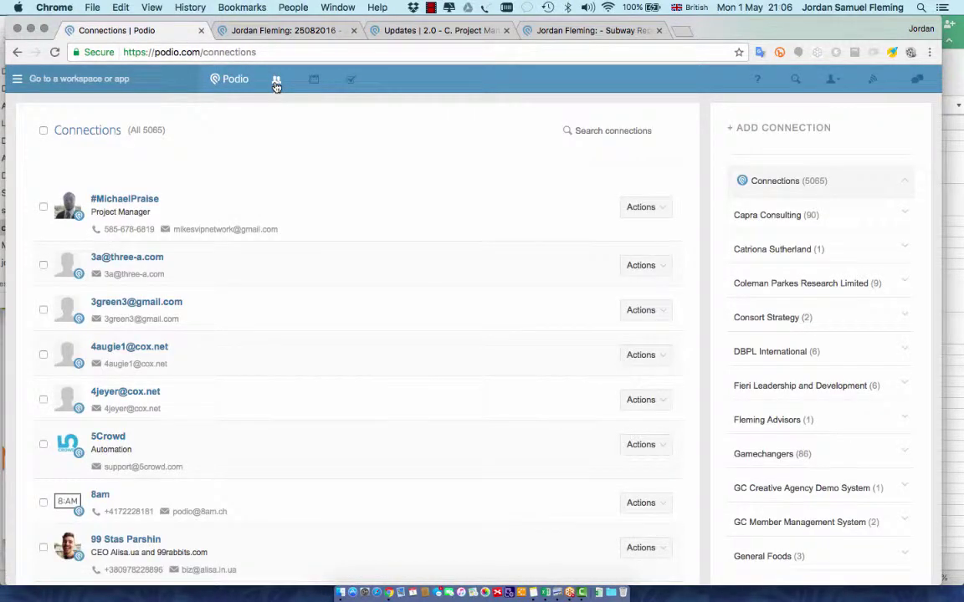
left_click(232, 83)
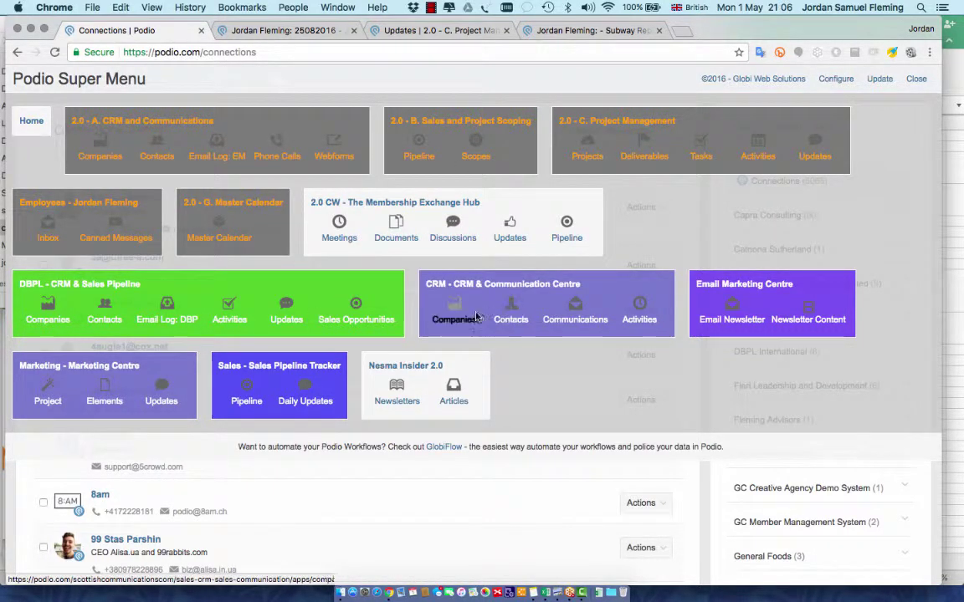
left_click(30, 122)
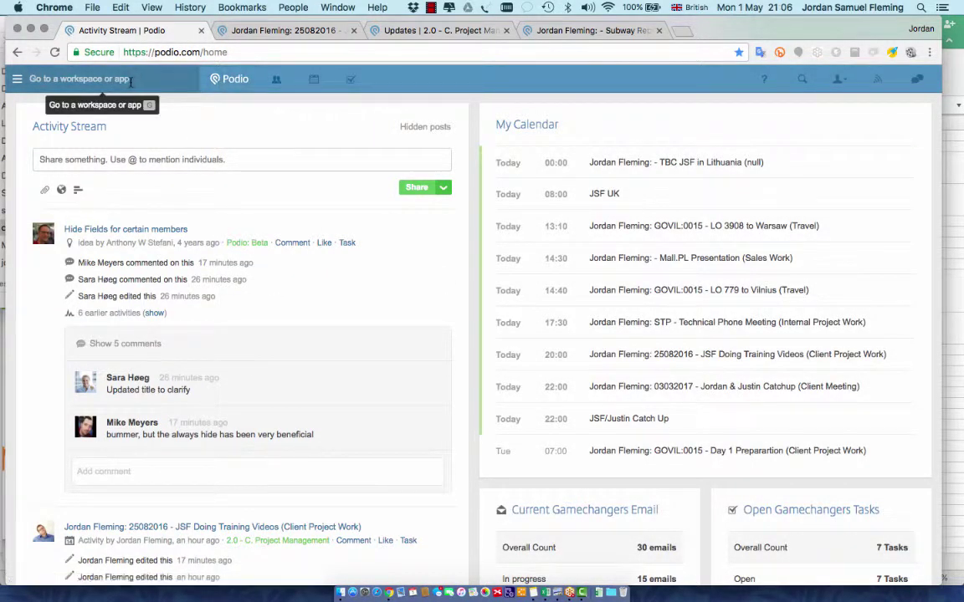
Open the B - Project Management workspace of the GC Member Management System organization
left_click(131, 80)
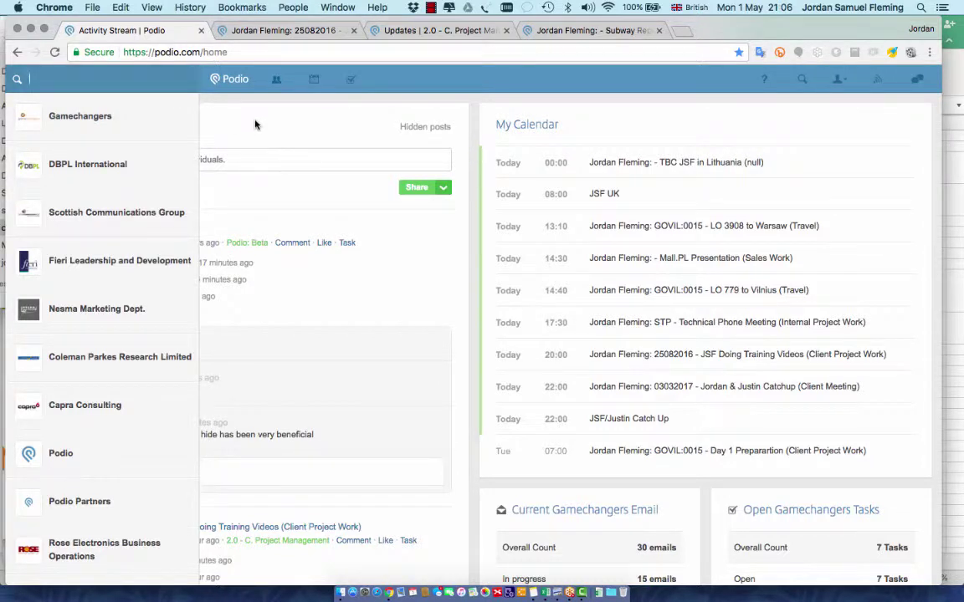
scroll(149, 155, "down", 10)
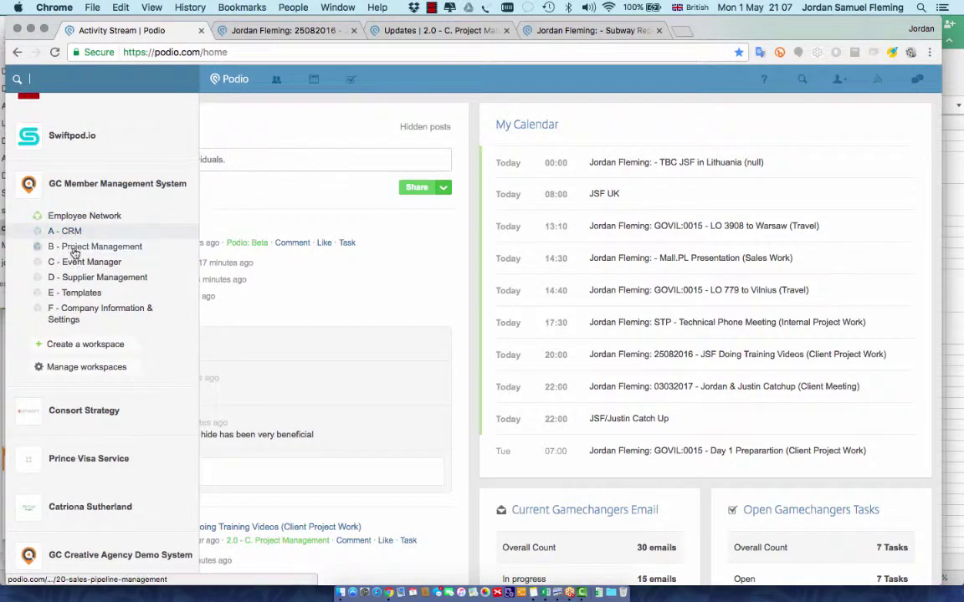
left_click(77, 253)
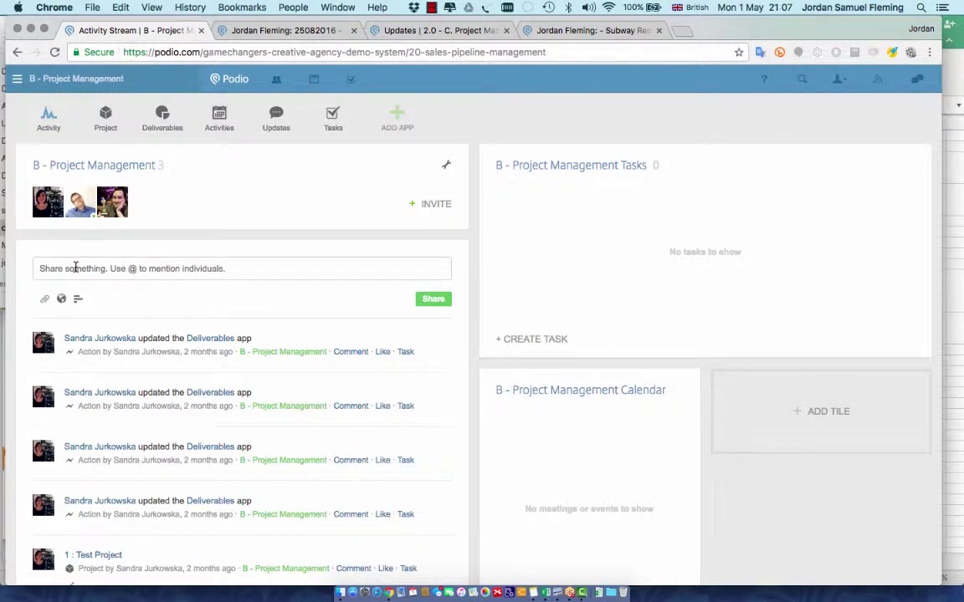
Look over the workspace's tasks tile, calendar tile and the space for adding a tile
scroll(357, 398, "down", 1)
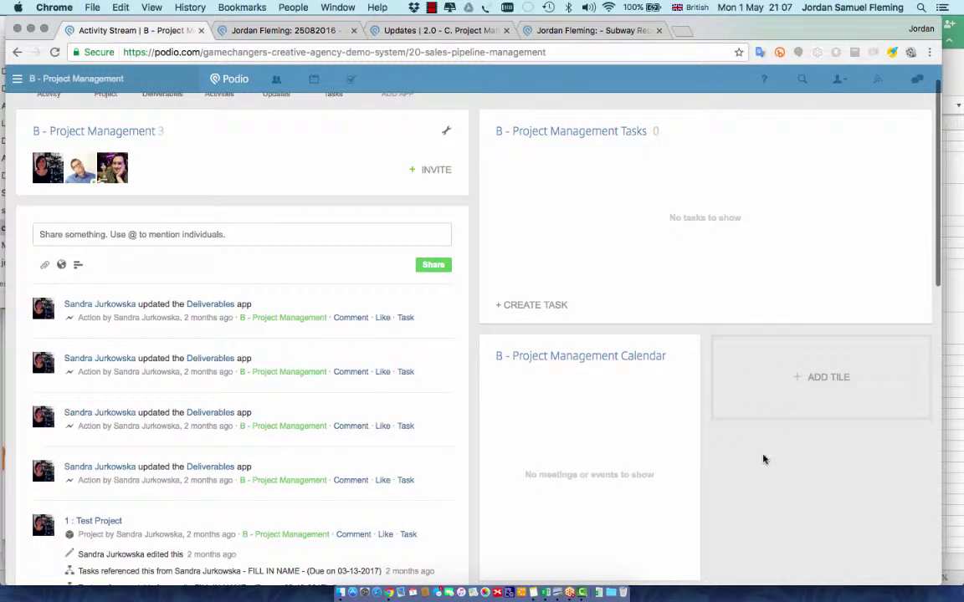
scroll(725, 447, "down", 2)
scroll(725, 443, "up", 2)
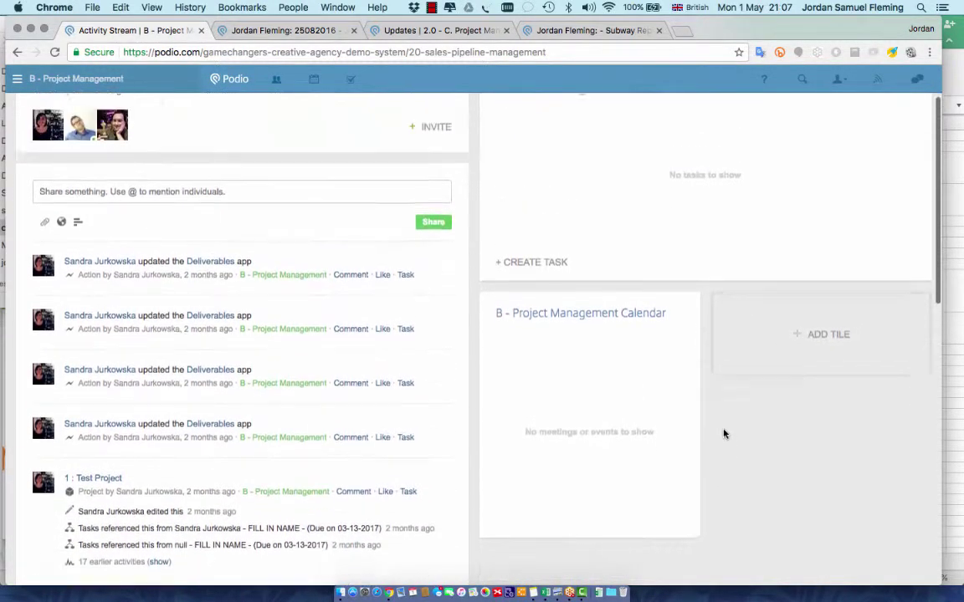
scroll(725, 434, "up", 2)
scroll(725, 449, "down", 1)
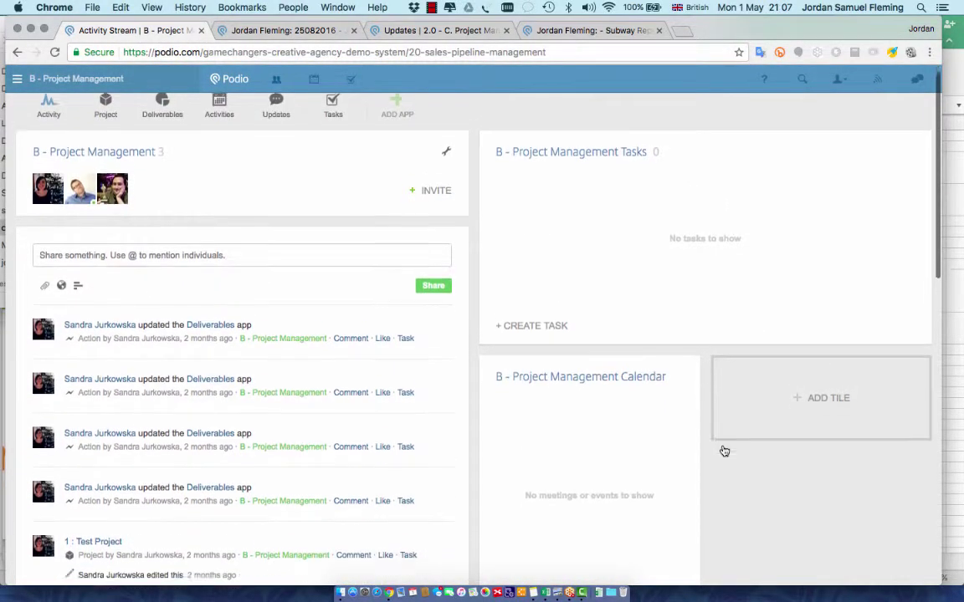
scroll(725, 450, "up", 1)
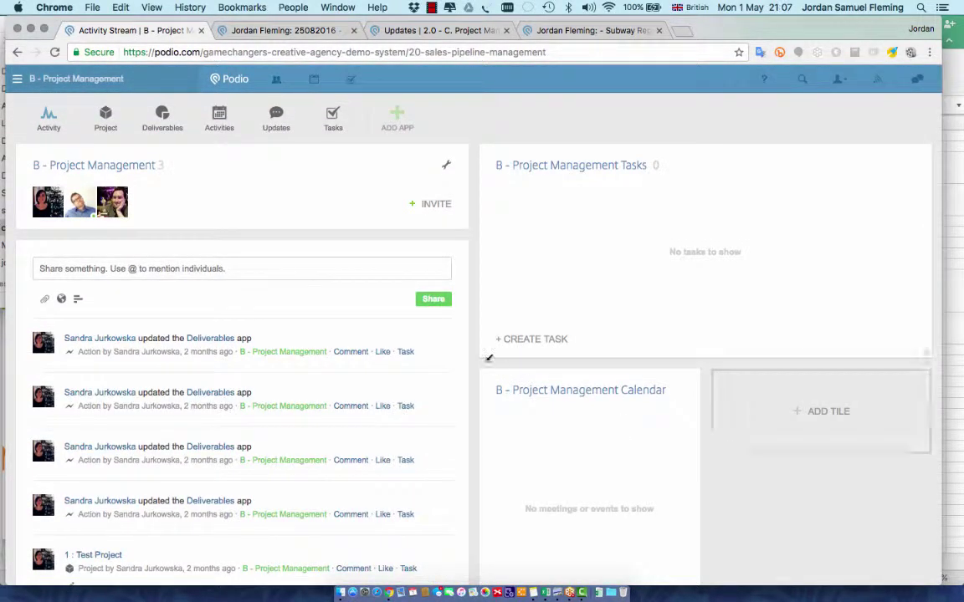
Examine the workspace's activity stream, from the Deliverables app updates to the Test Project and activity entries, plus the member list above
scroll(333, 341, "down", 1)
scroll(333, 341, "down", 1)
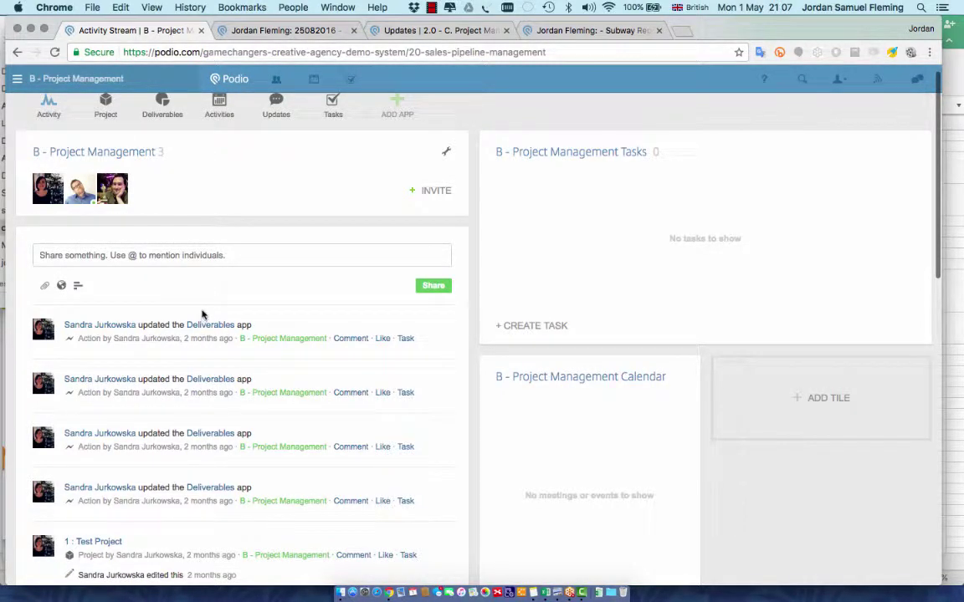
scroll(186, 356, "down", 5)
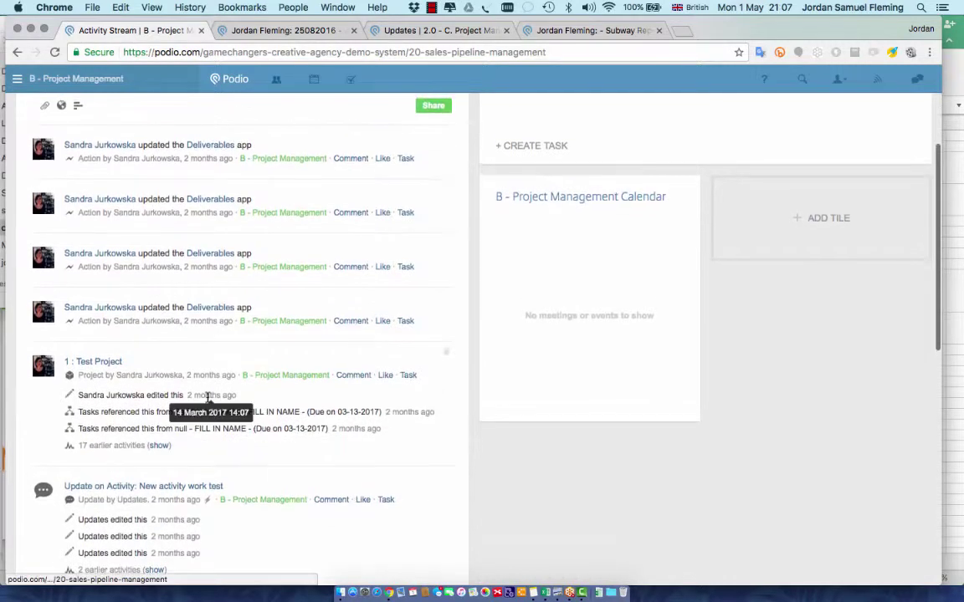
scroll(207, 399, "up", 5)
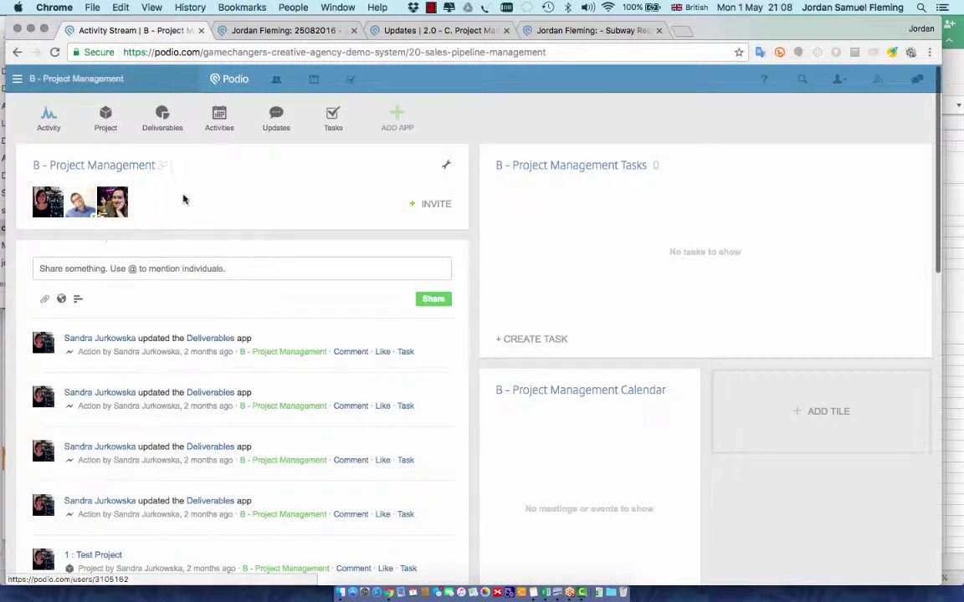
scroll(132, 309, "down", 5)
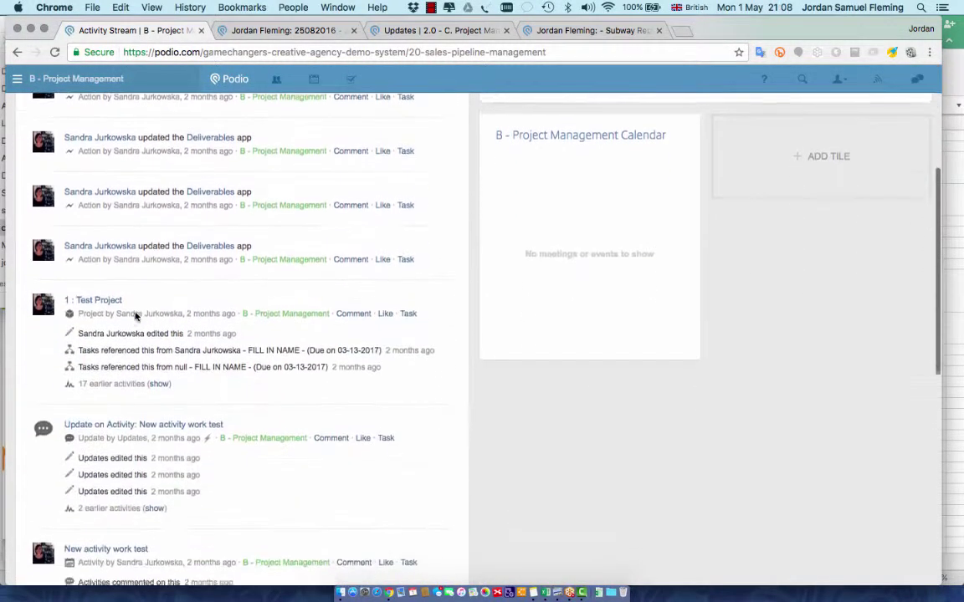
scroll(135, 316, "up", 3)
scroll(136, 317, "up", 3)
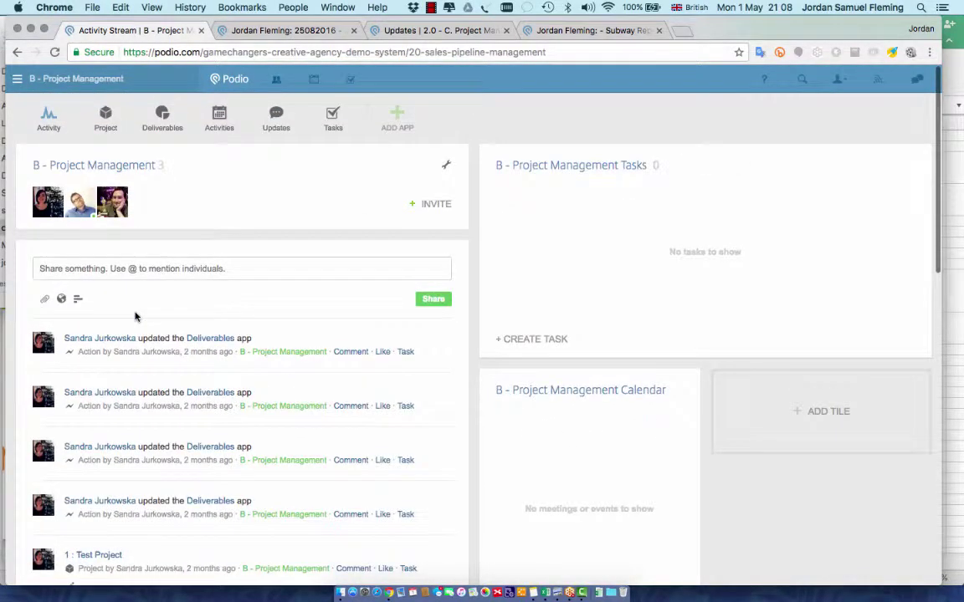